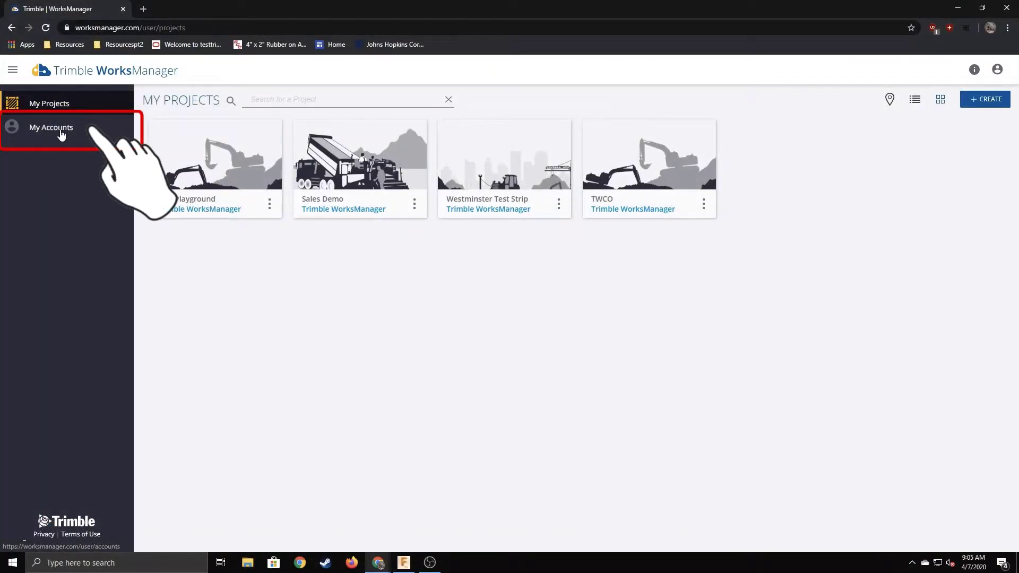
- Go from My Accounts into the Trimble WorksManager account's Devices page
left_click(62, 136)
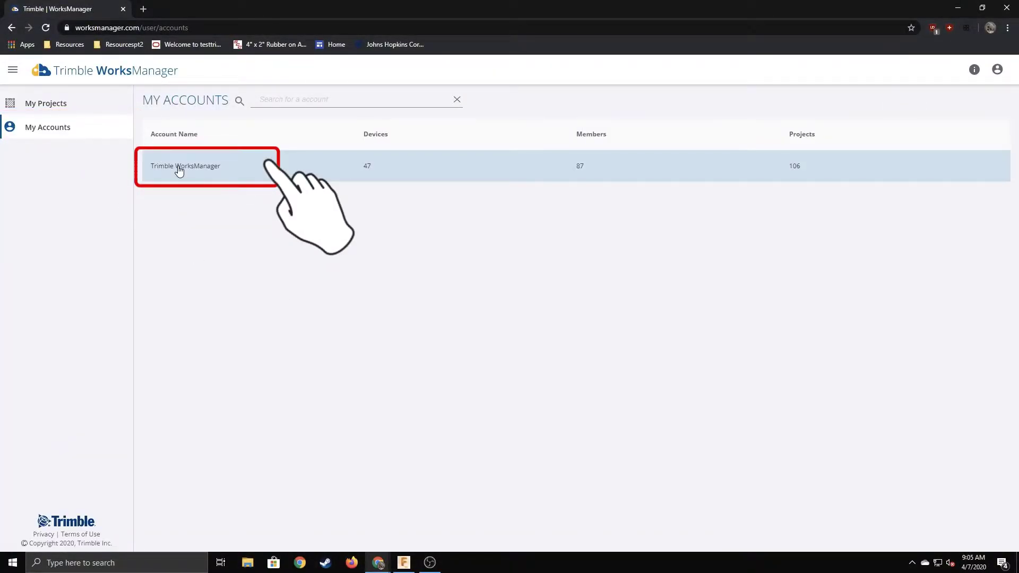
left_click(179, 171)
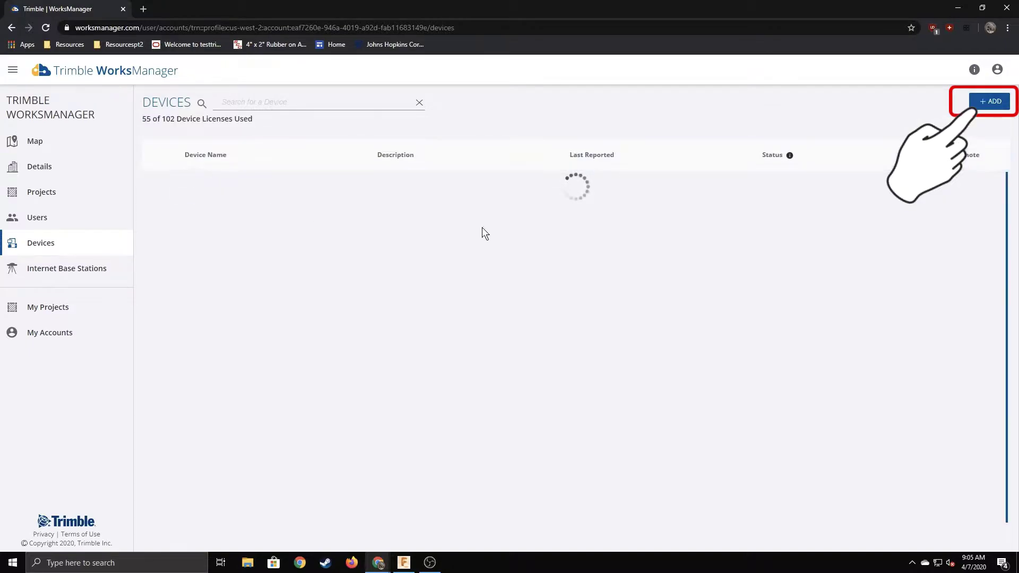
- Fill the new EC520 device form: serial CKAUK-US-LE, name Excavator Tiltrotator Generic, description and matching passwords
left_click(973, 101)
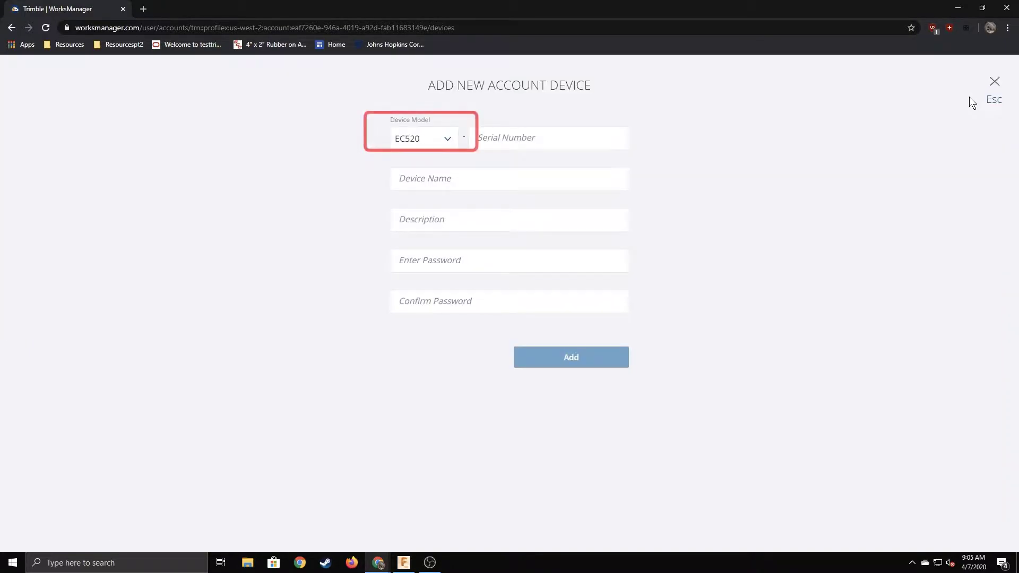
left_click(438, 142)
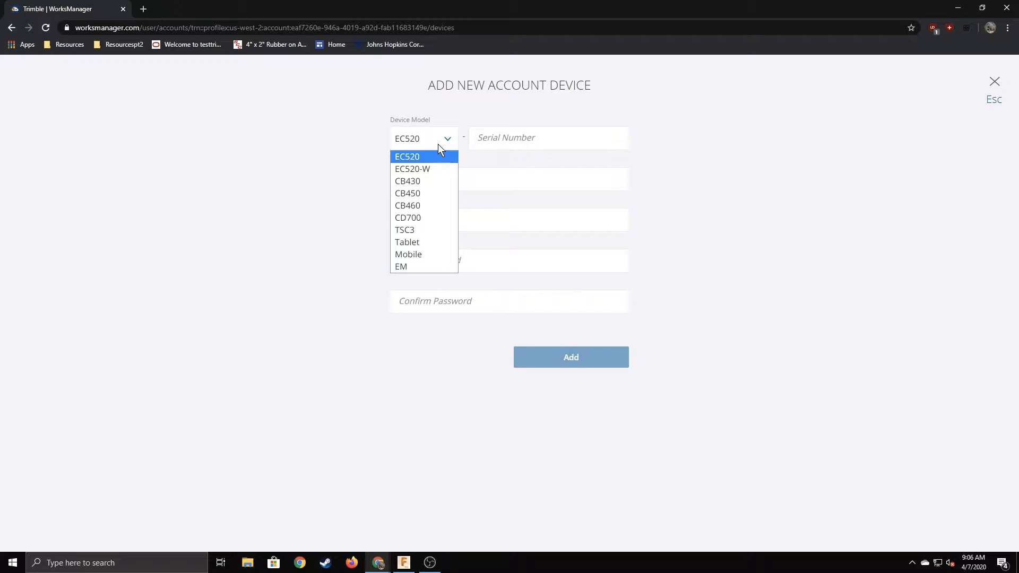
type("Tiltrotator")
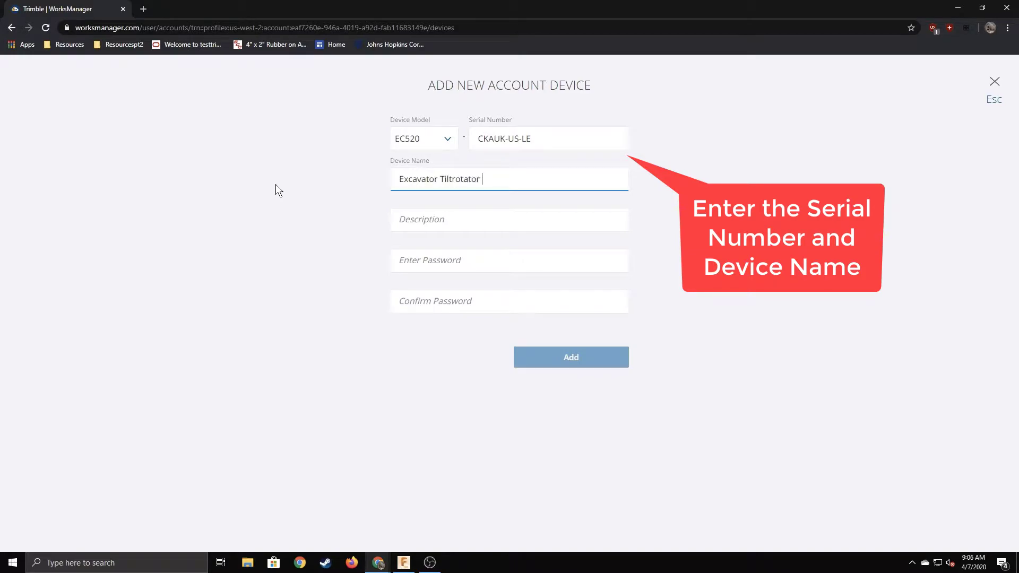
type("c")
left_click(424, 217)
type("Simula")
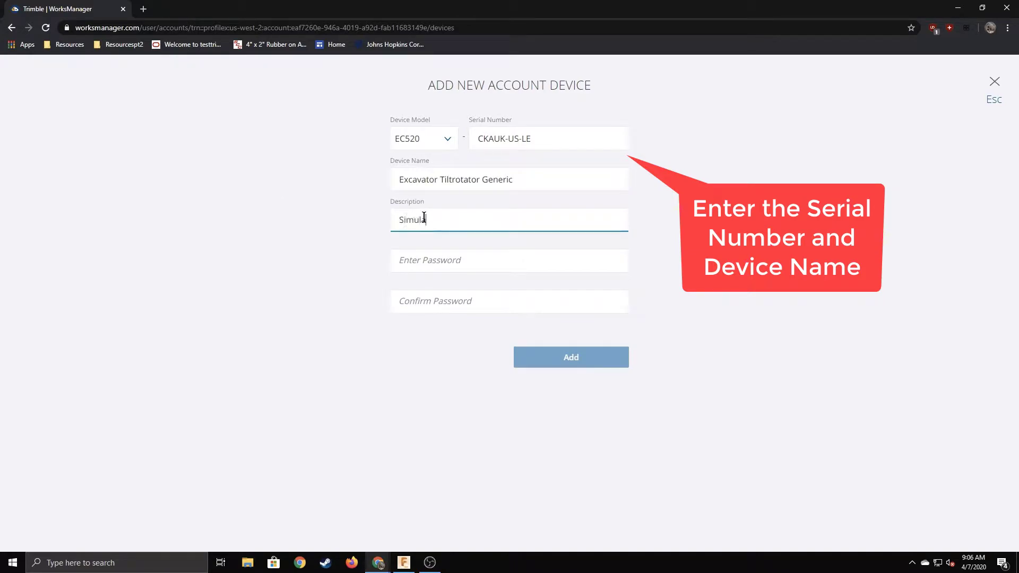
type("tor Demo")
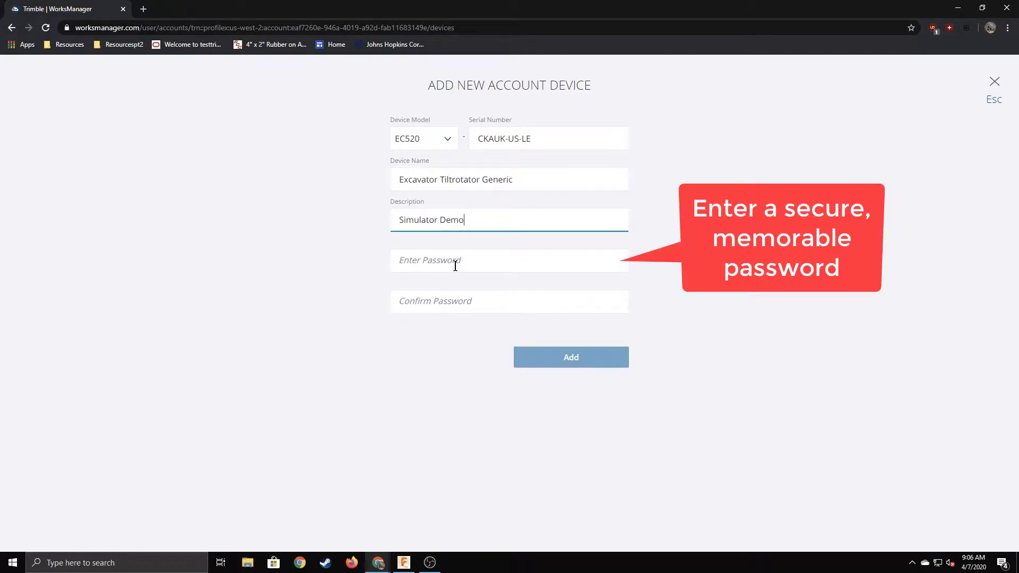
left_click(454, 266)
type("••••")
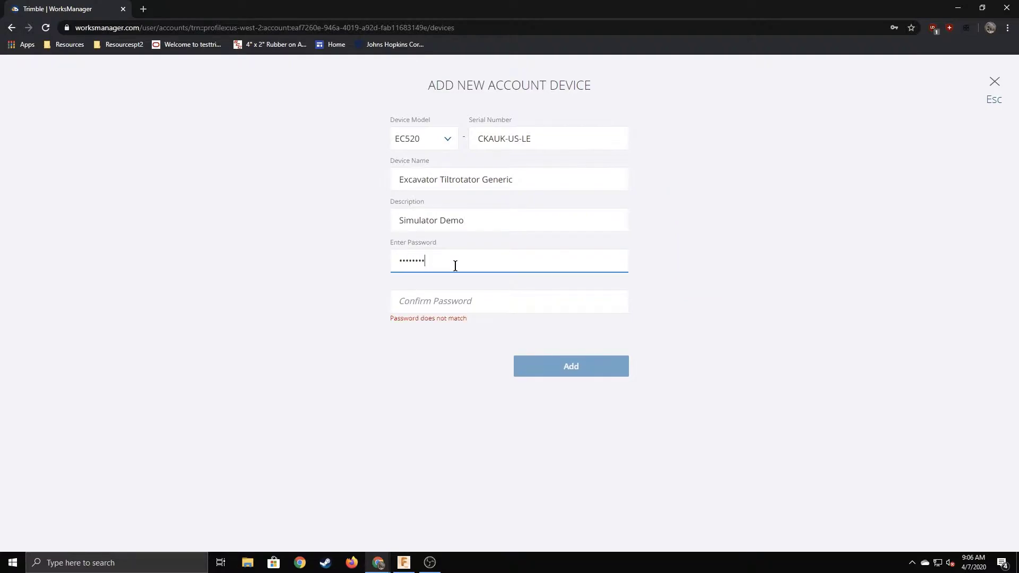
left_click(442, 300)
type("•")
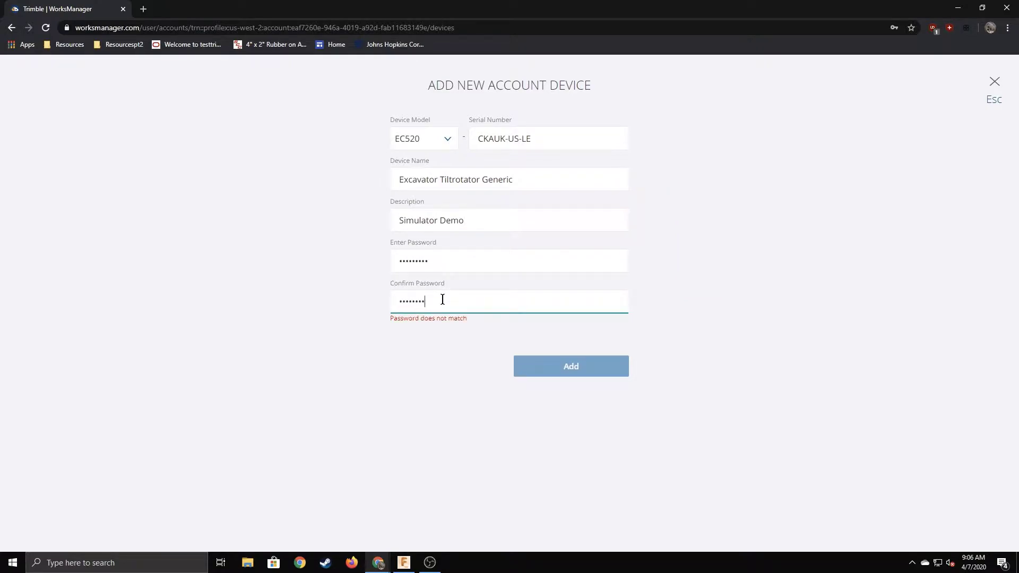
type("•")
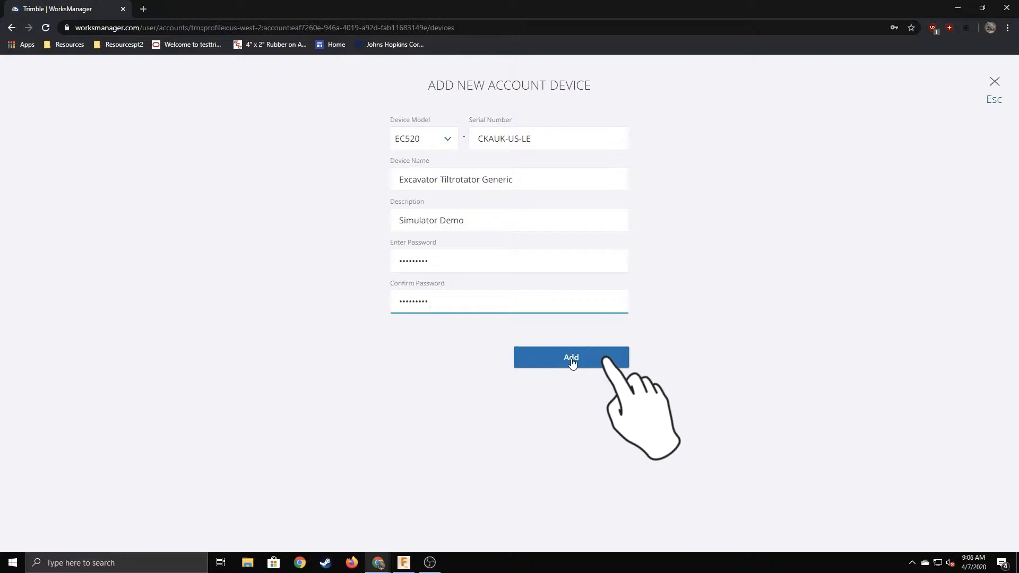
- Submit the device and accept the name warning so it is added to the account
left_click(571, 359)
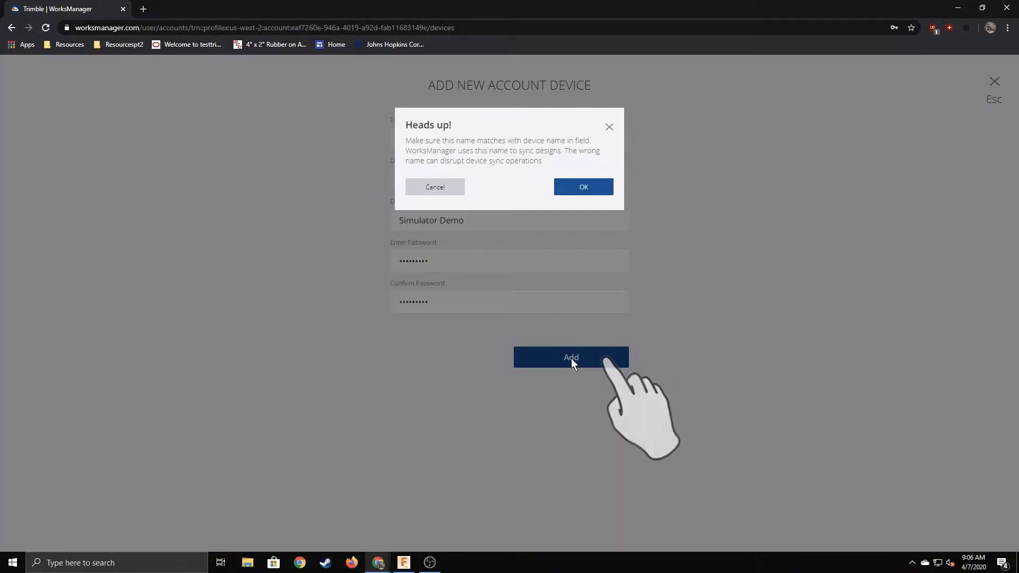
left_click(578, 188)
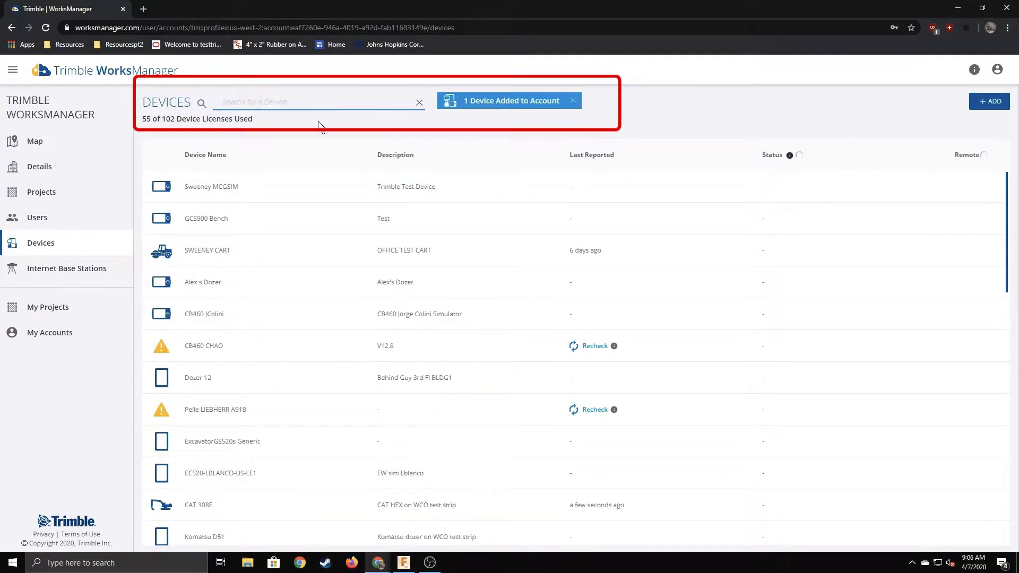
type("excavator")
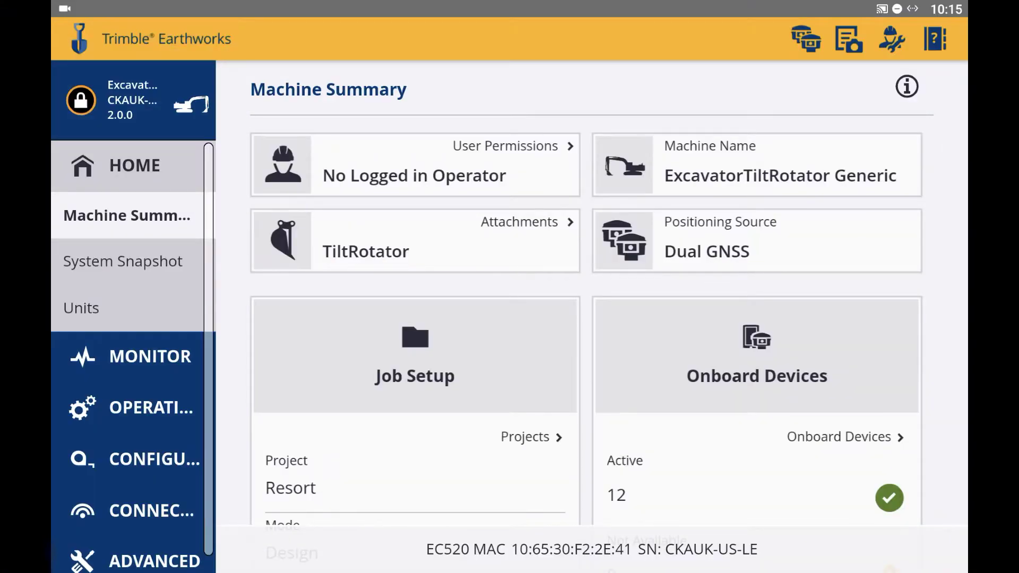
scroll(133, 357, "down", 1)
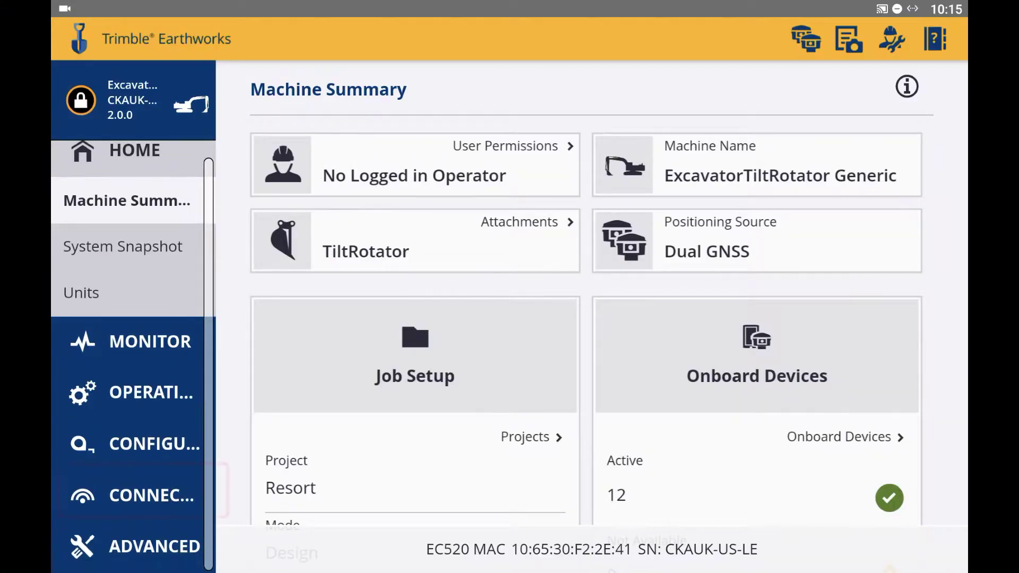
- Reach the Connected Community settings under Connectivity and request unlock permission to edit them
left_click(151, 495)
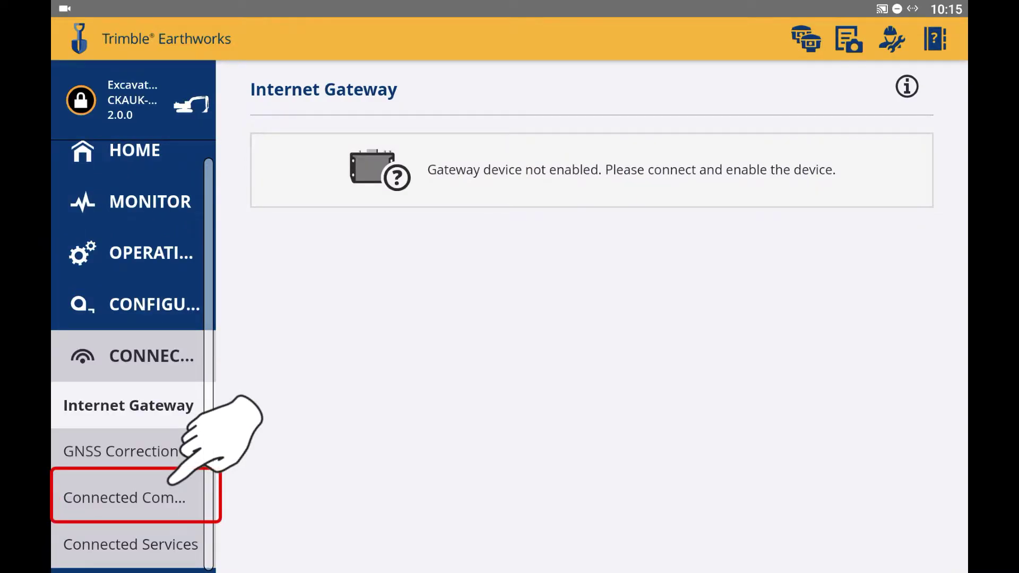
left_click(125, 498)
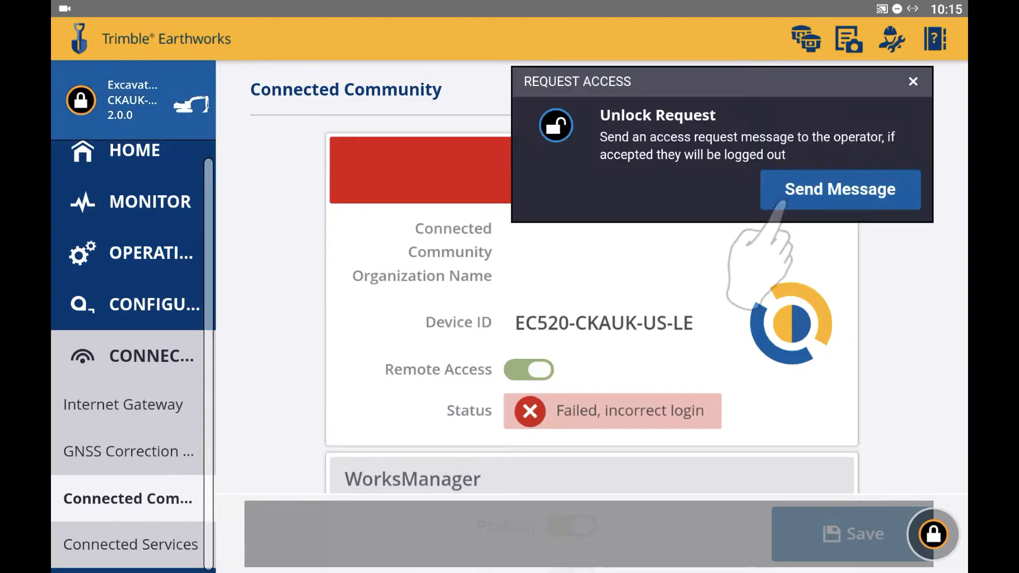
left_click(840, 188)
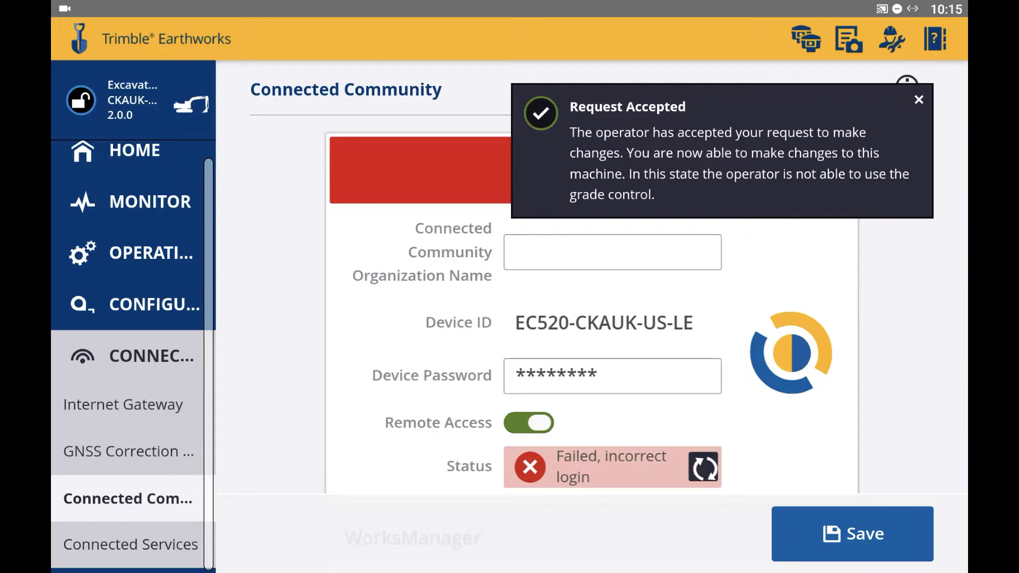
- Enter the WorksManager organization name and device password, save, and refresh until the status shows Success
left_click(613, 252)
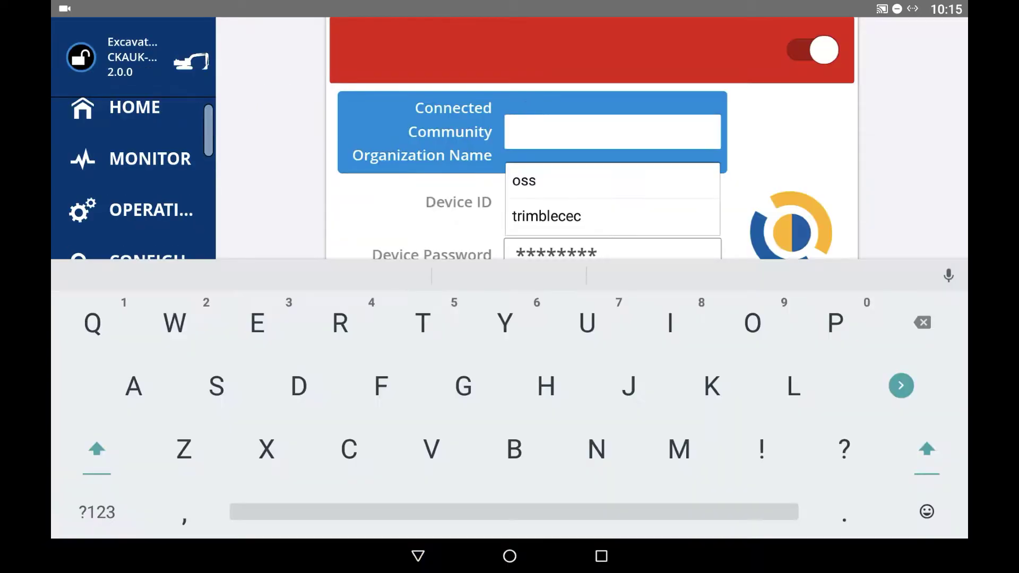
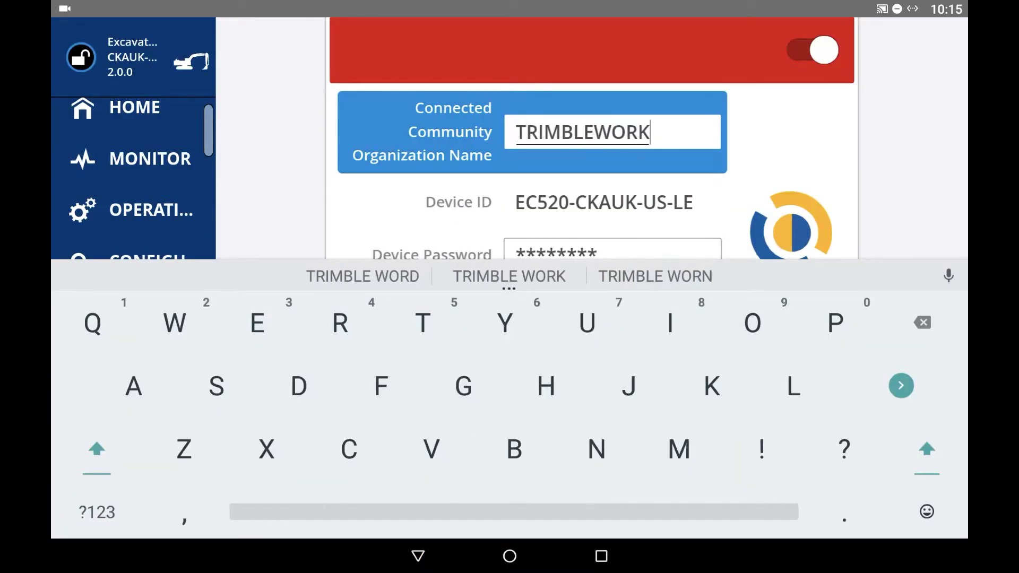
key("Tab")
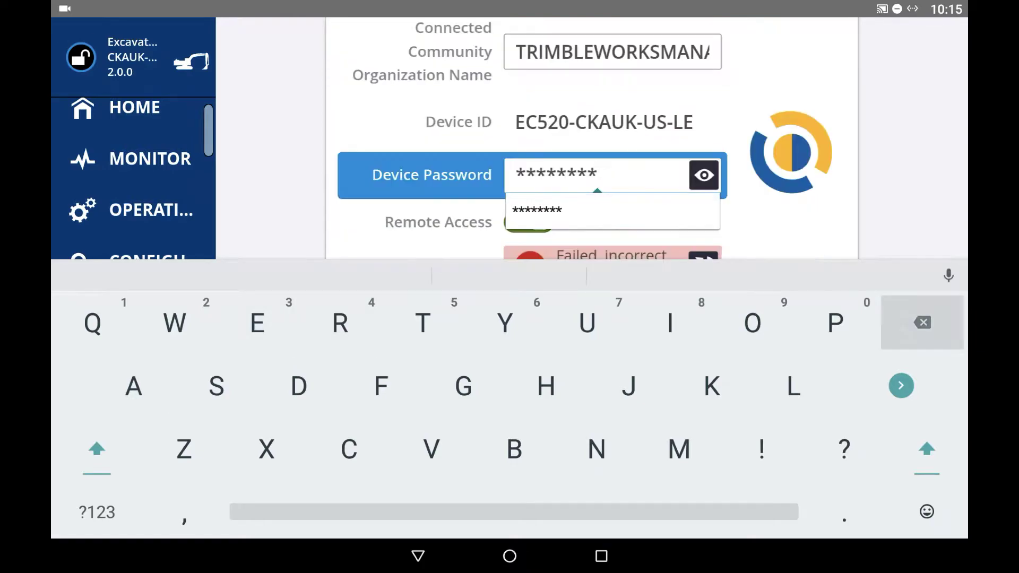
key("BackSpace")
key("BackSpace")
key("BackSpace")
key("Escape")
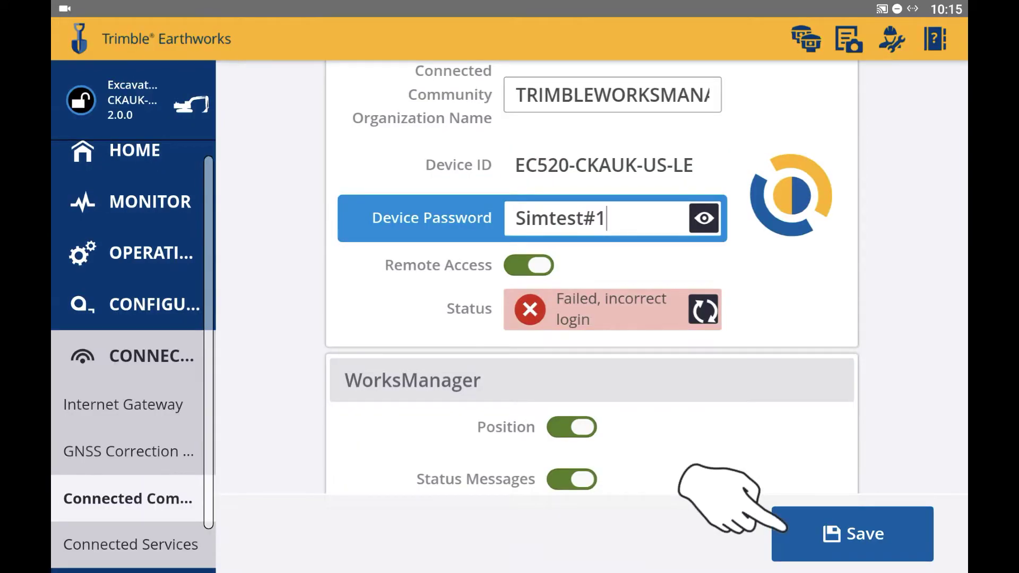
left_click(789, 527)
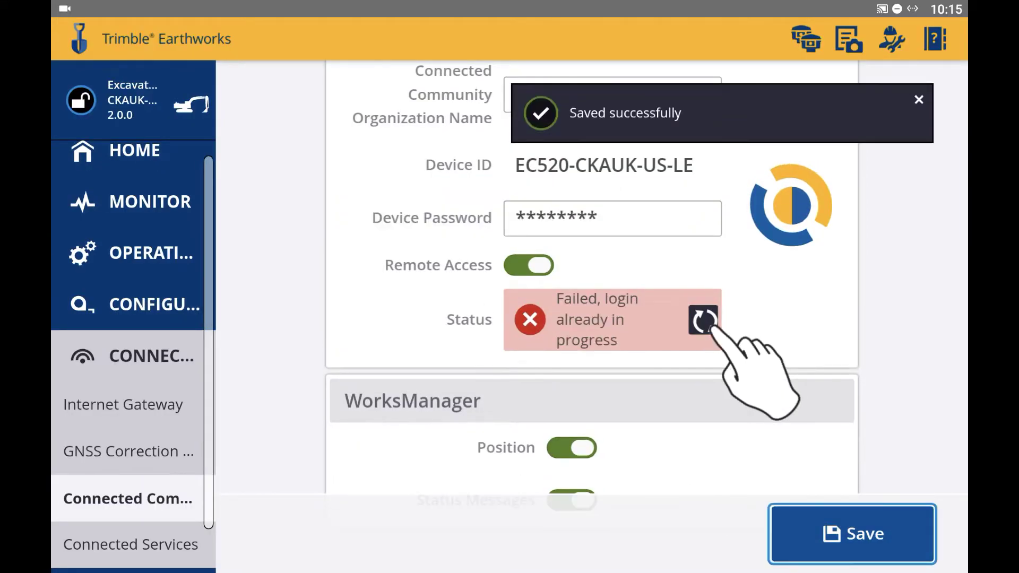
left_click(704, 320)
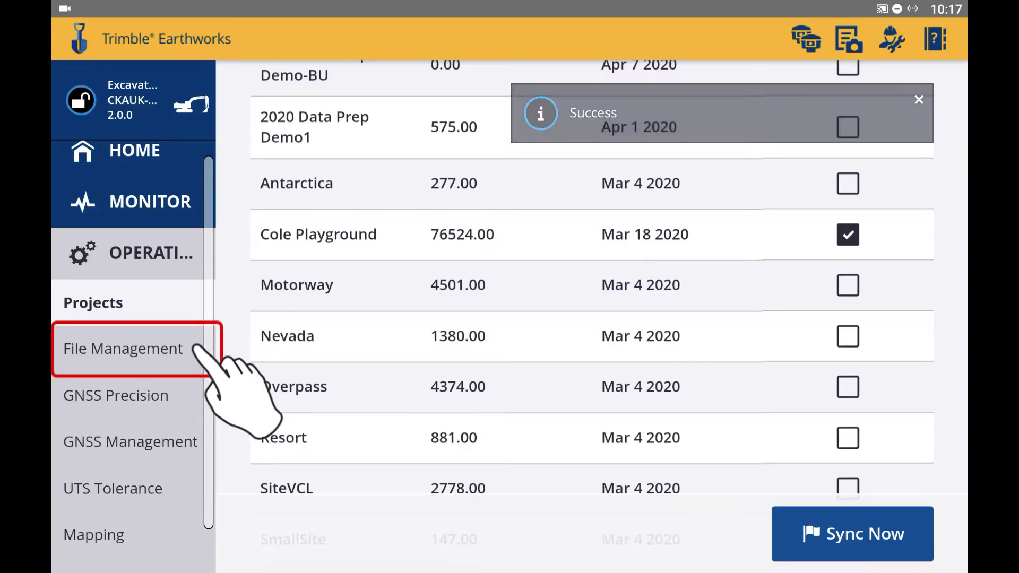
- In File Management, expand Projects > Cole Playground > OfficeData > Designs to show the design files
left_click(196, 350)
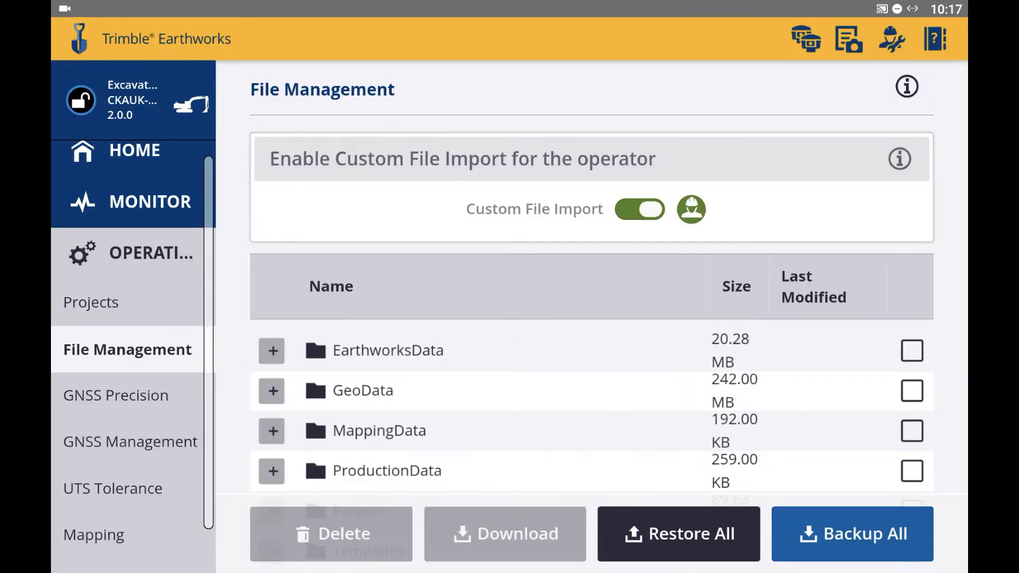
scroll(591, 359, "down", 3)
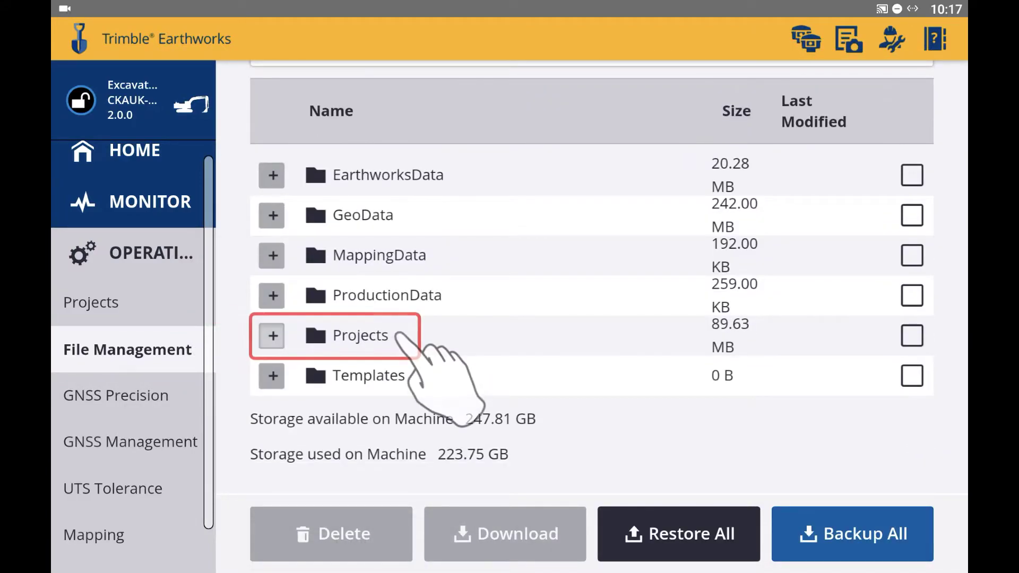
left_click(273, 335)
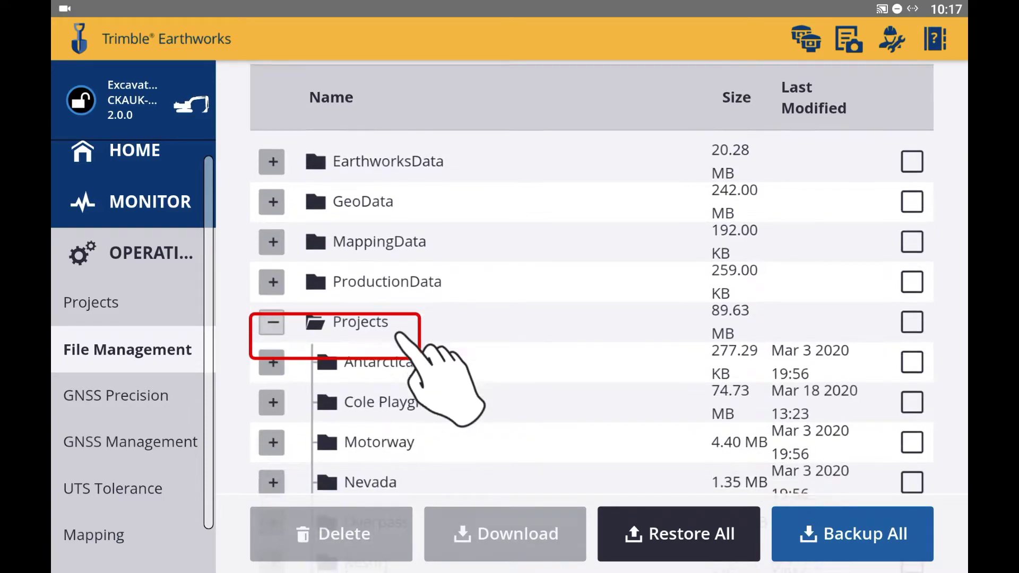
scroll(592, 319, "down", 2)
left_click(272, 304)
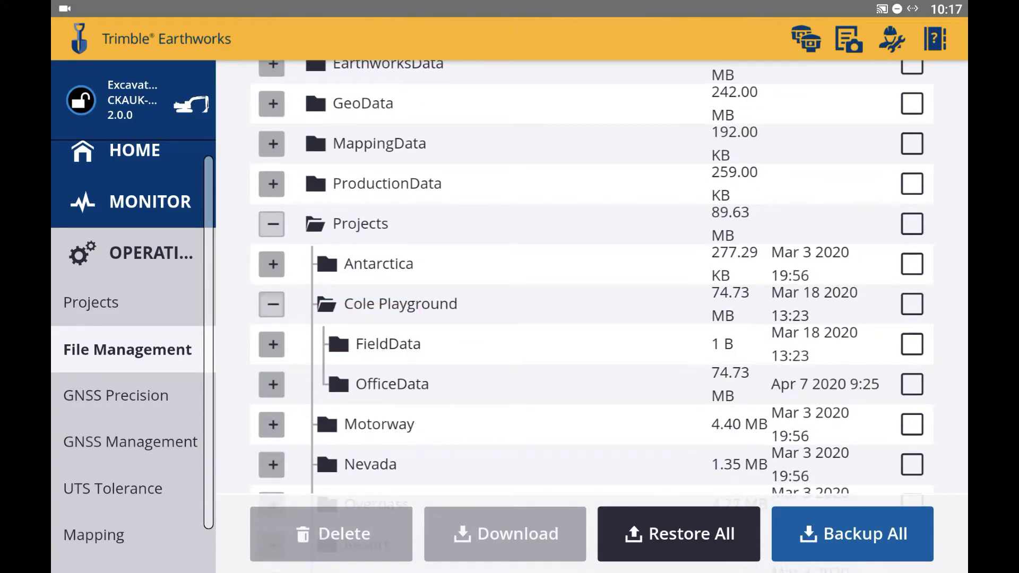
scroll(592, 319, "down", 2)
left_click(273, 304)
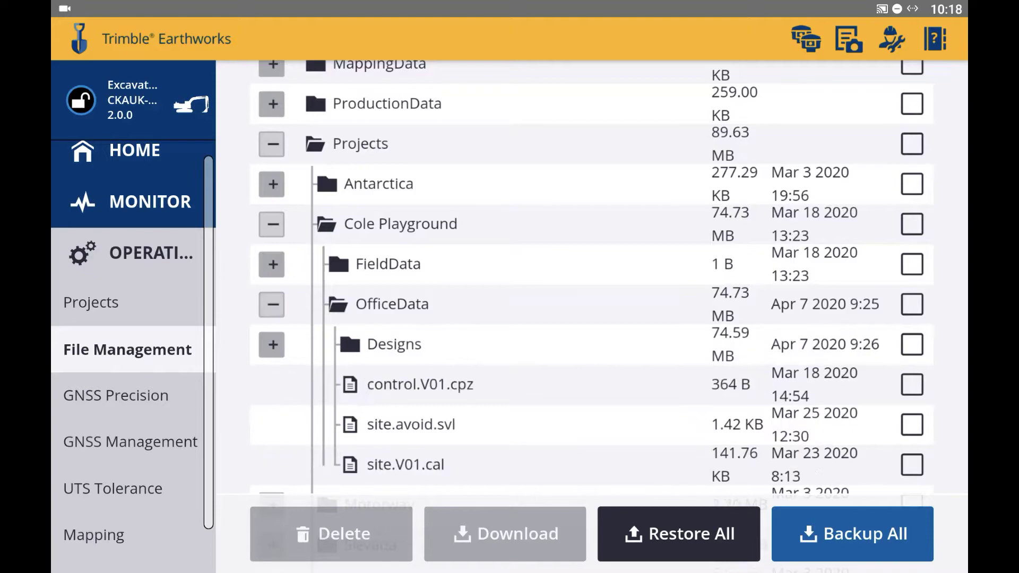
scroll(592, 319, "down", 3)
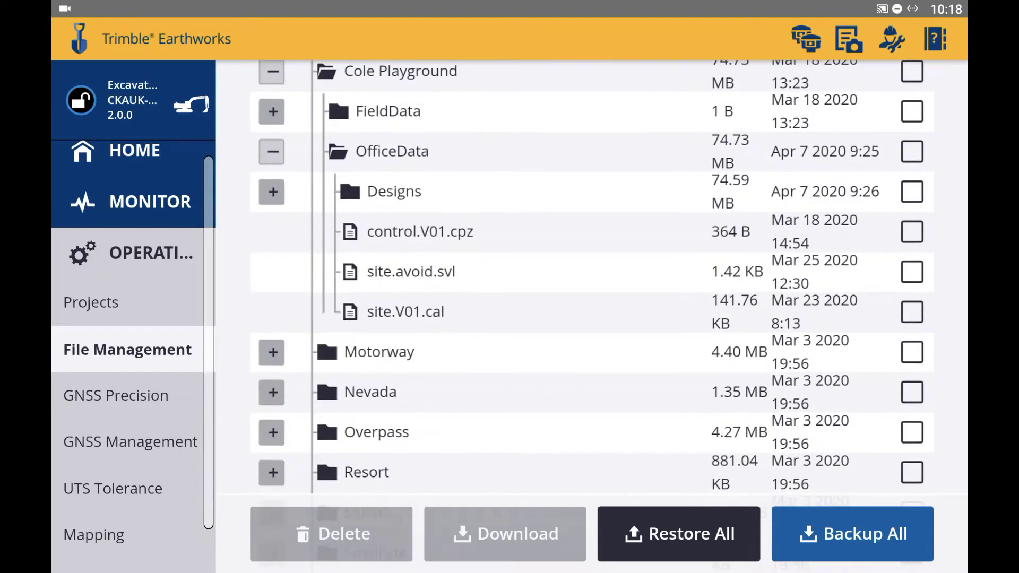
left_click(271, 192)
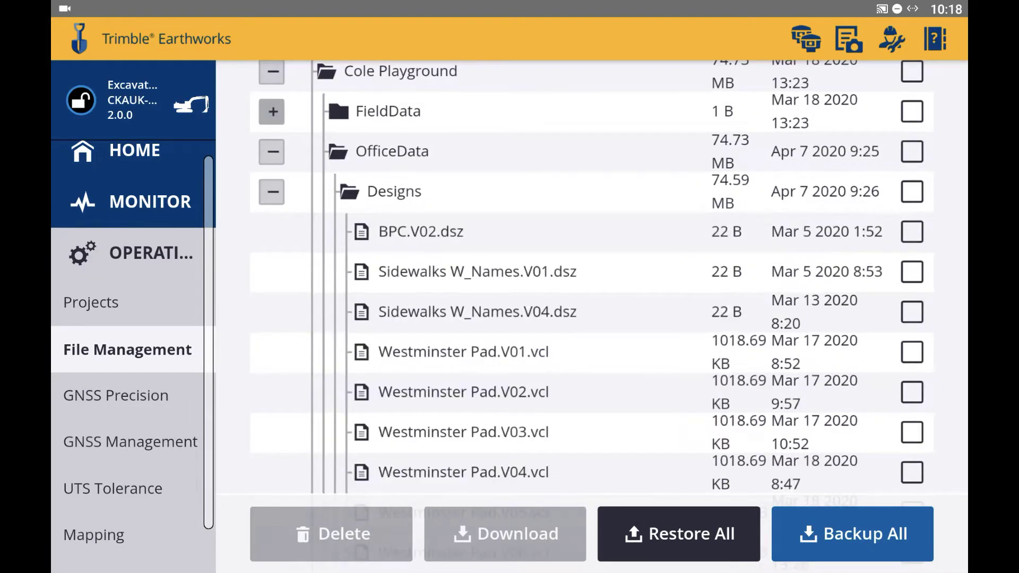
scroll(592, 319, "down", 5)
scroll(592, 318, "up", 6)
scroll(592, 318, "up", 1)
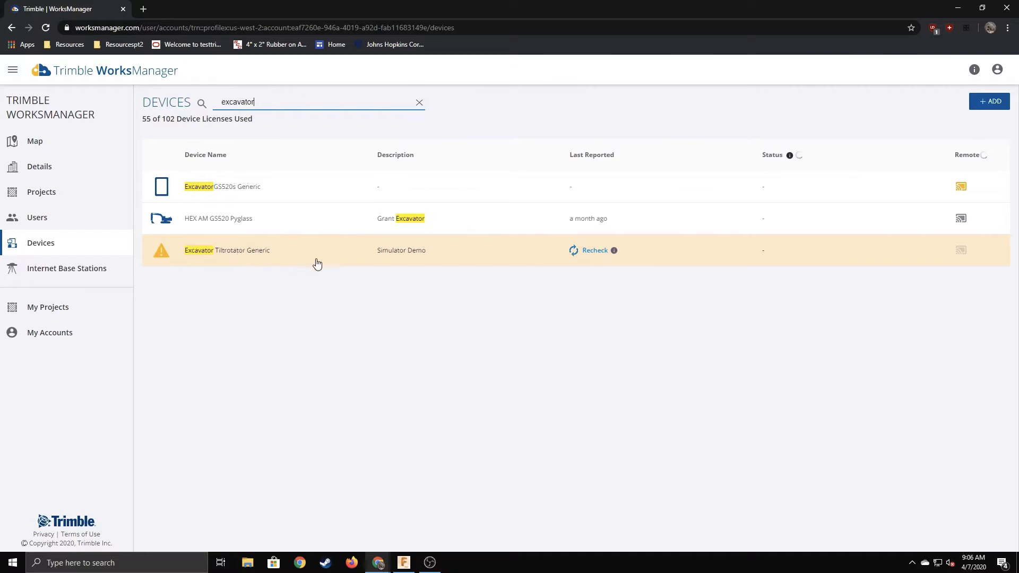
- Recheck the Excavator Tiltrotator Generic claim until it shows Licensed, then close its details
left_click(574, 251)
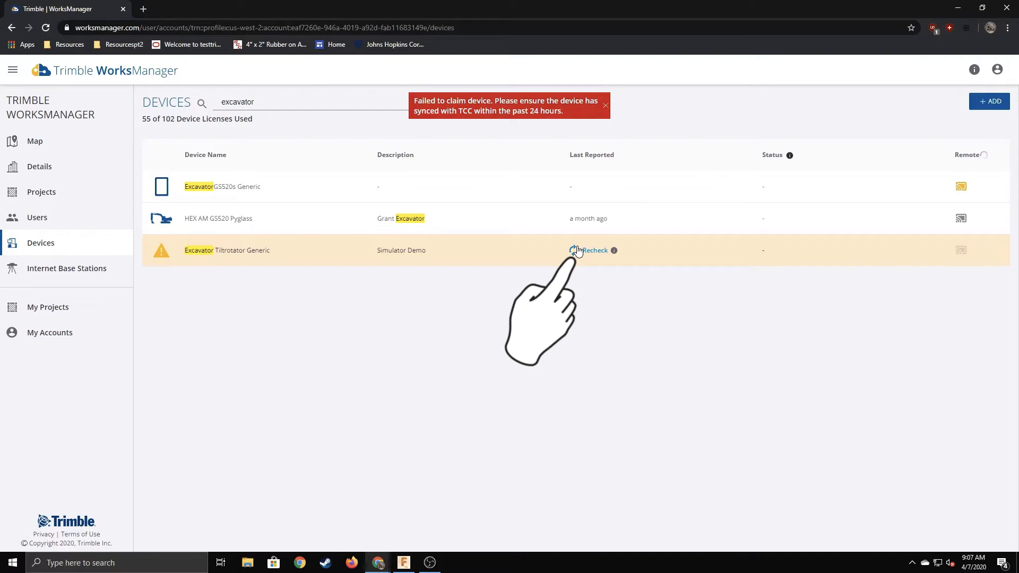
left_click(577, 251)
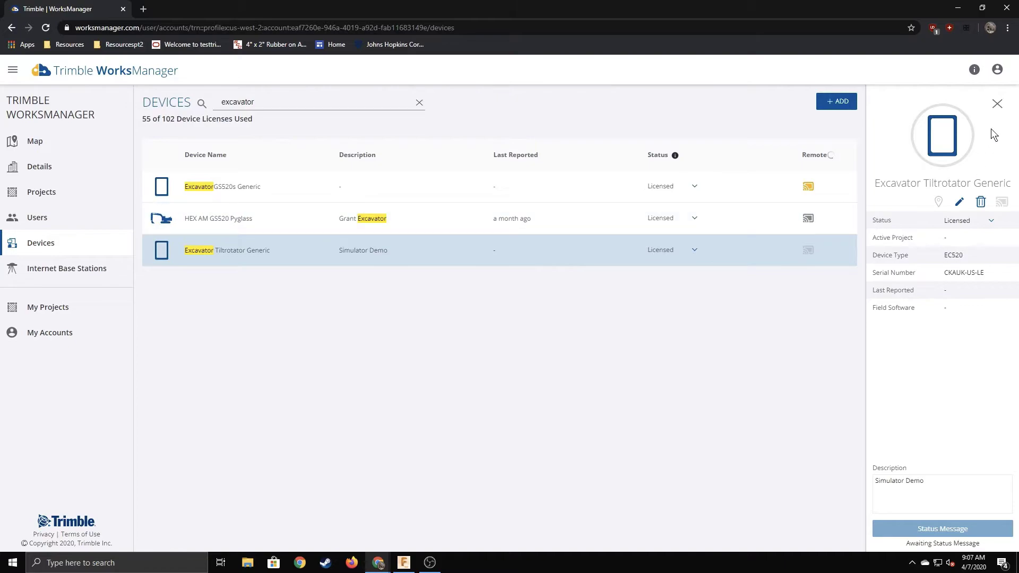
left_click(998, 106)
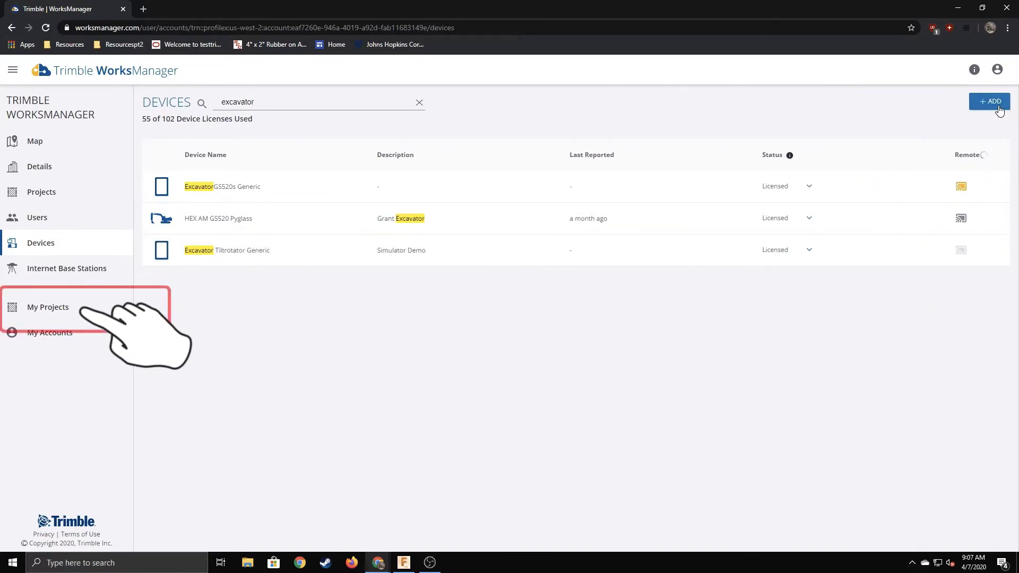
- Go to My Projects > Cole Playground > Devices and start adding devices to the project
left_click(36, 309)
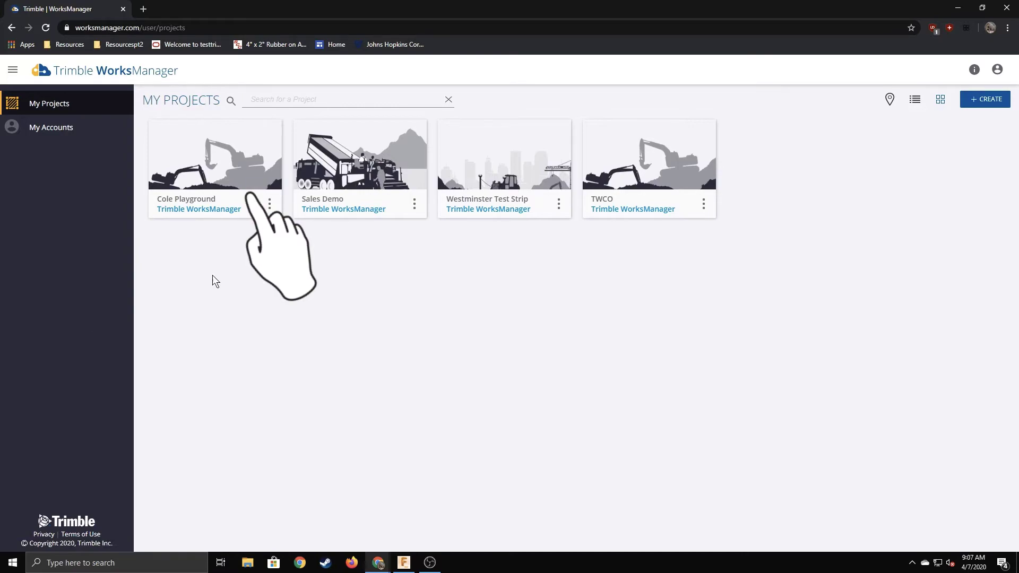
left_click(251, 175)
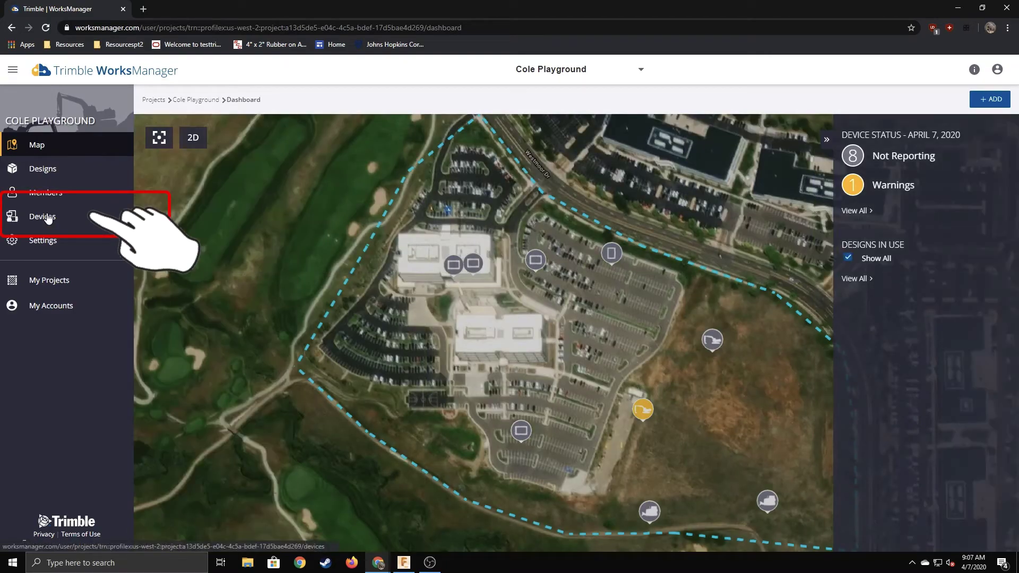
left_click(42, 217)
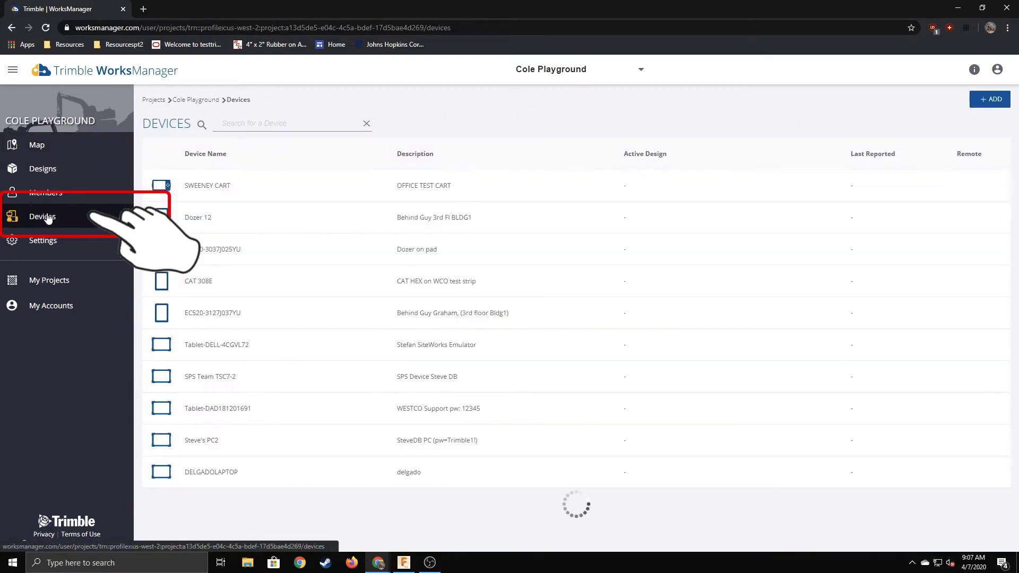
left_click(990, 99)
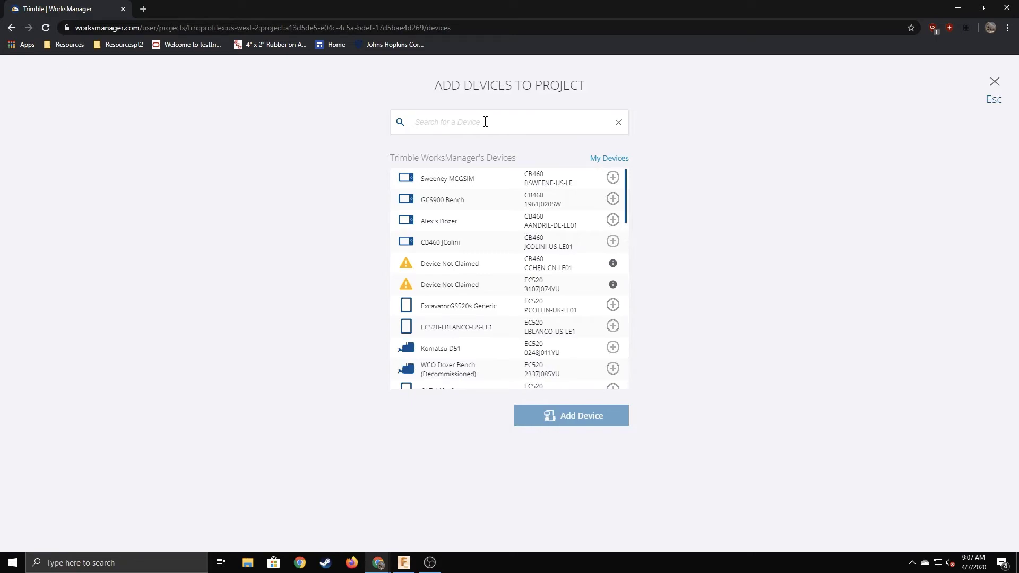
type("excavat")
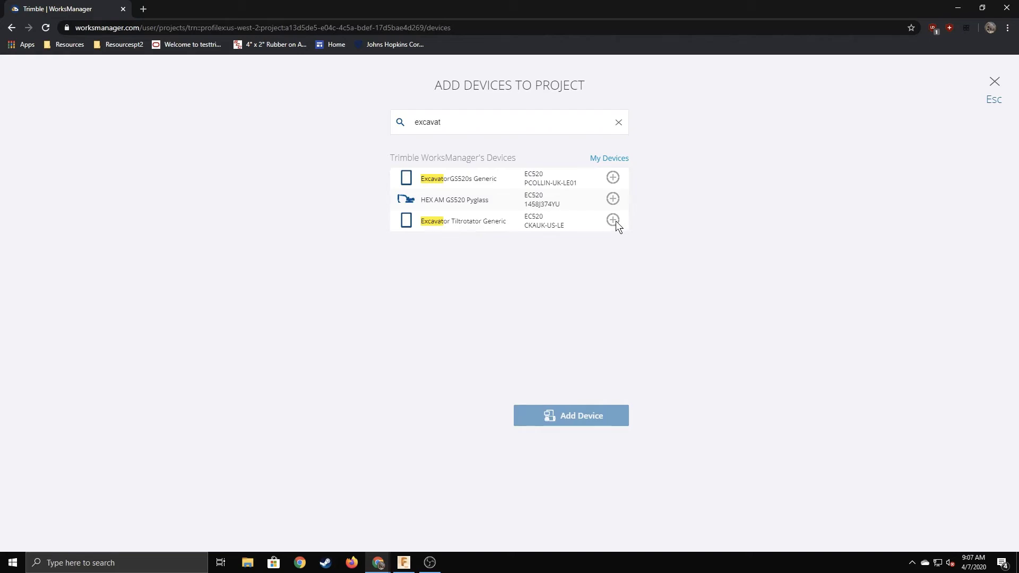
- Select only Excavator Tiltrotator Generic, add that one device to Cole Playground, and view its details
left_click(614, 221)
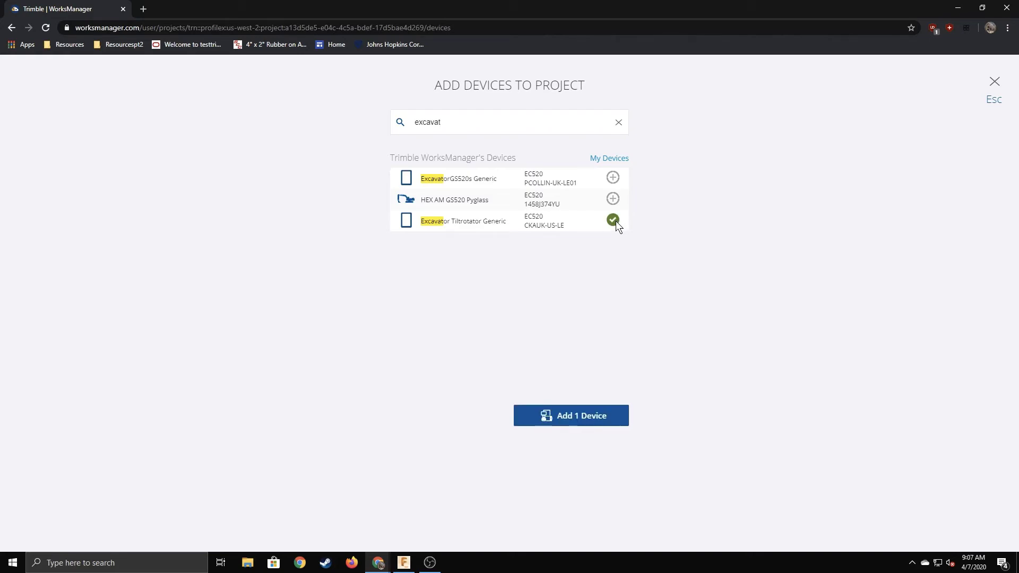
left_click(613, 178)
left_click(615, 177)
left_click(615, 199)
left_click(566, 420)
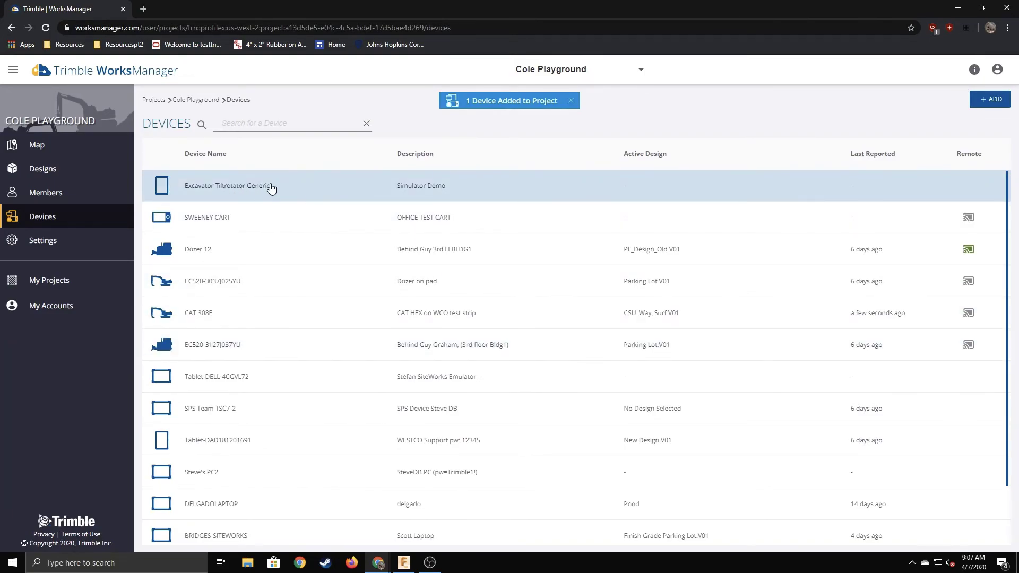
left_click(271, 189)
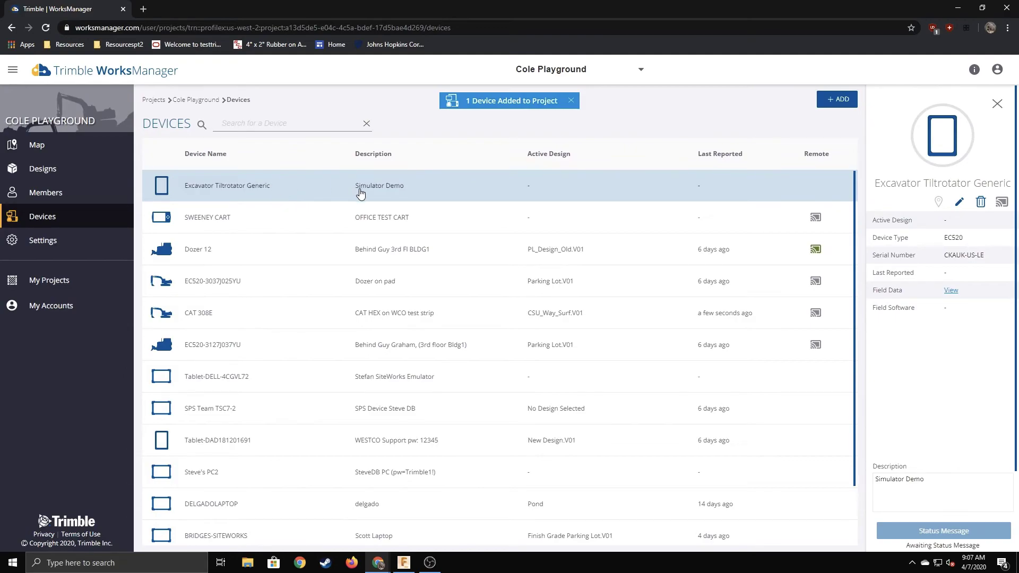